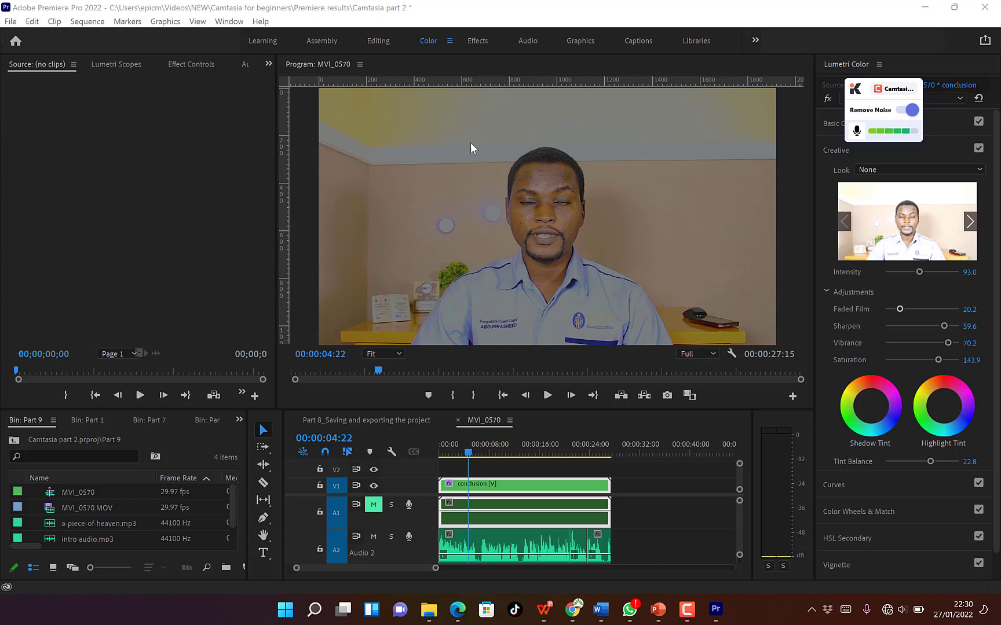
Preview the MVI_0570 sequence, stopping at 00:00:06:00, and deselect the timeline clip.
{"action": "left_click", "coordinate": [920, 83]}
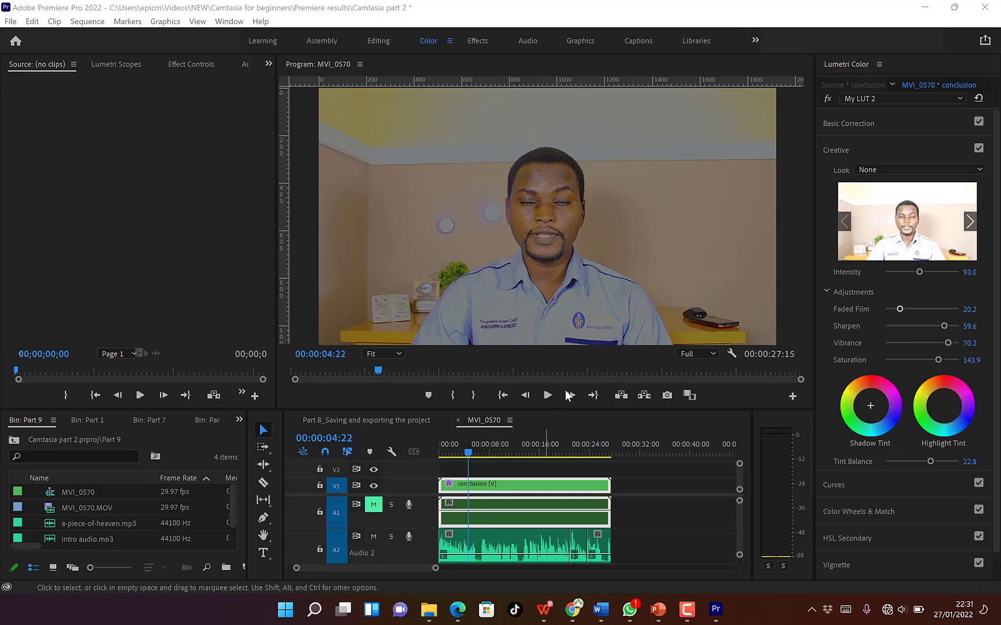
{"action": "left_click", "coordinate": [548, 396]}
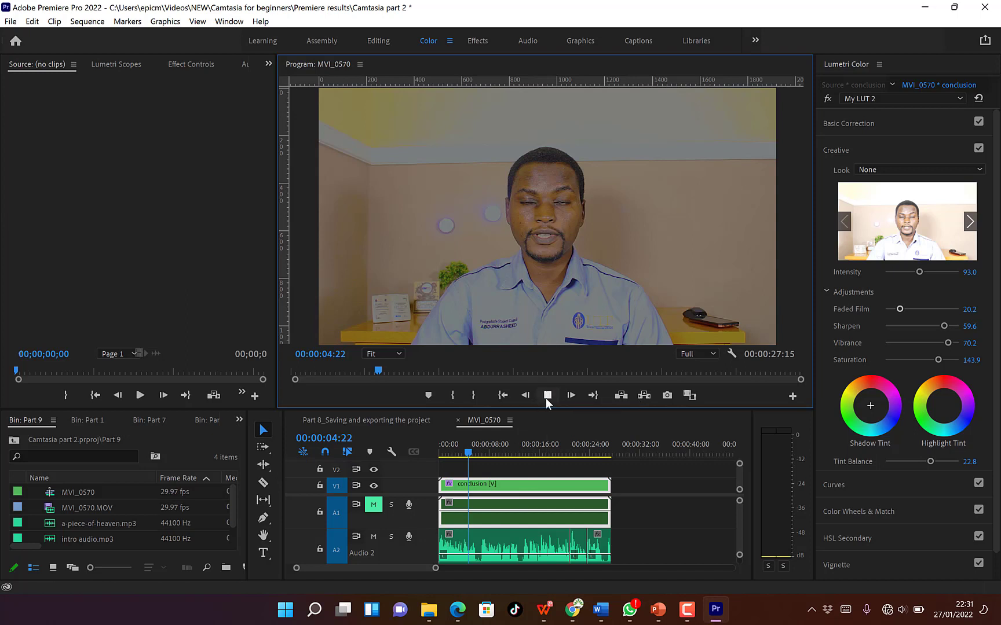
{"action": "left_click", "coordinate": [547, 395]}
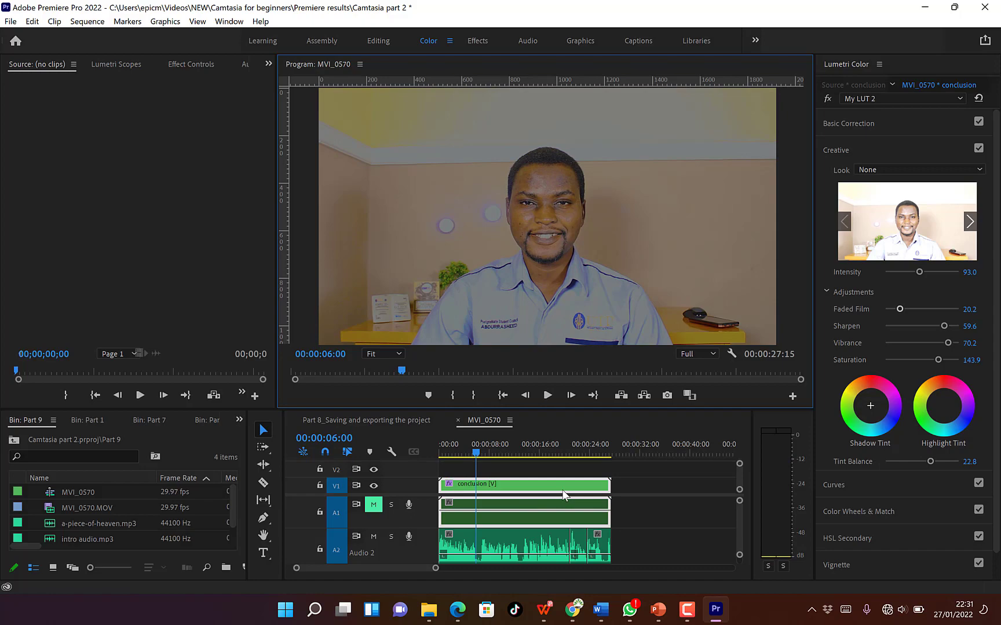
{"action": "left_click", "coordinate": [646, 490]}
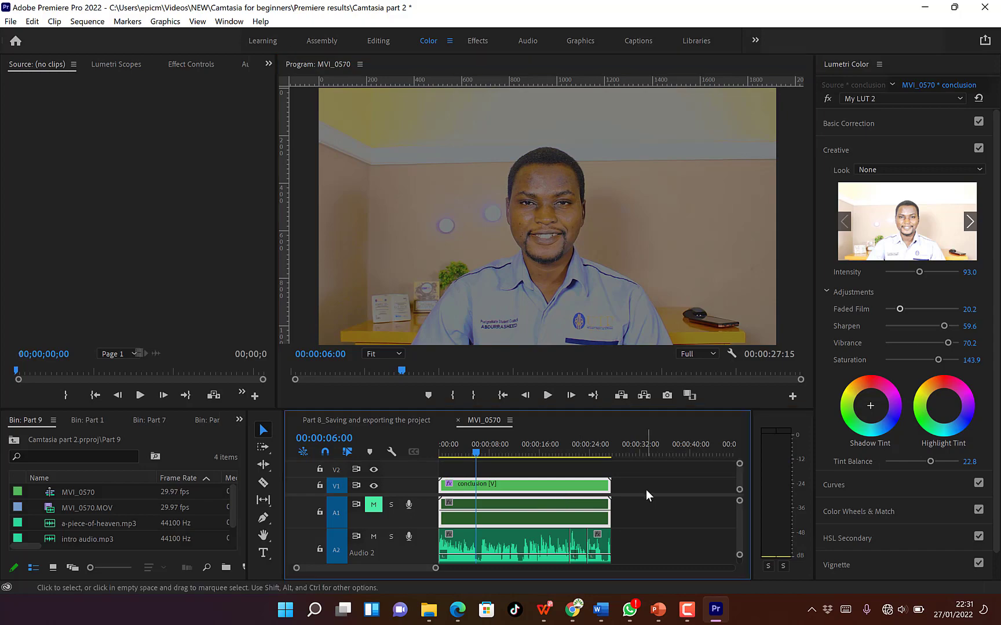
Bring up Export Media settings for MVI_0570 via the File menu, showing H.264 High Quality 1080p HD.
{"action": "left_click", "coordinate": [11, 21]}
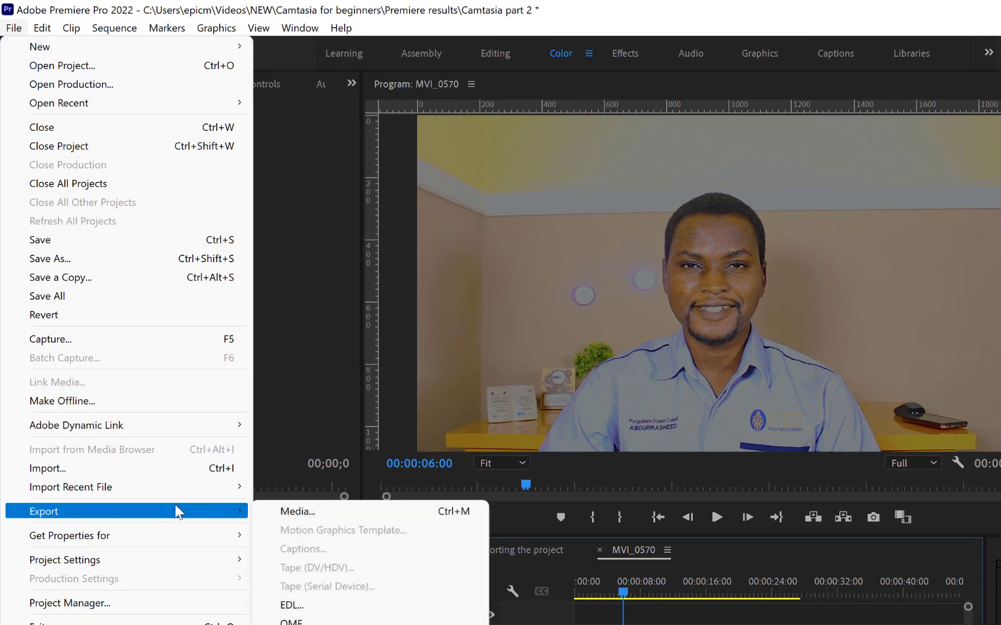
{"action": "mouse_move", "coordinate": [126, 512]}
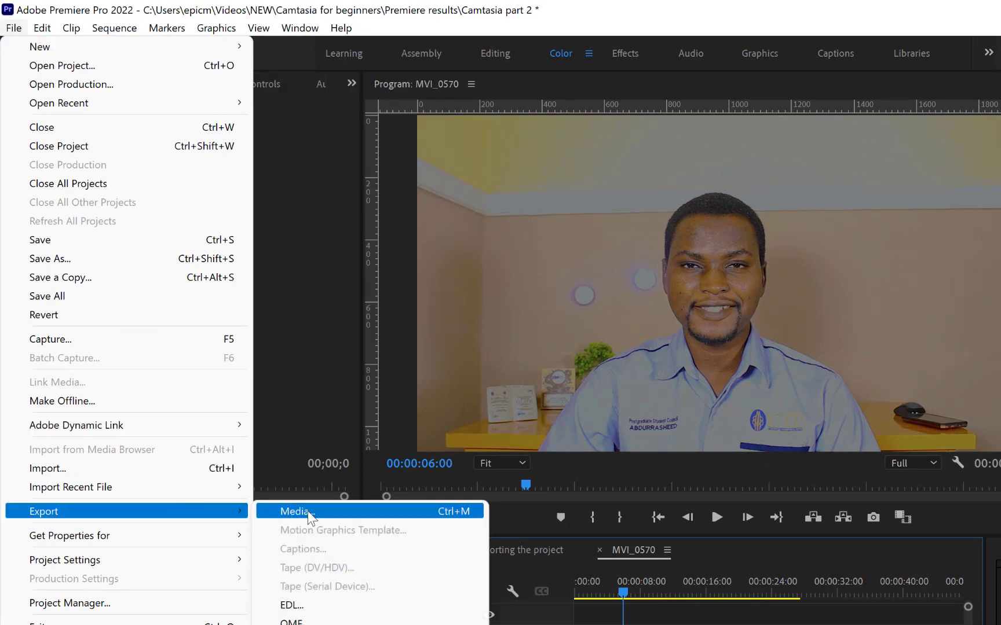
{"action": "left_click", "coordinate": [375, 513]}
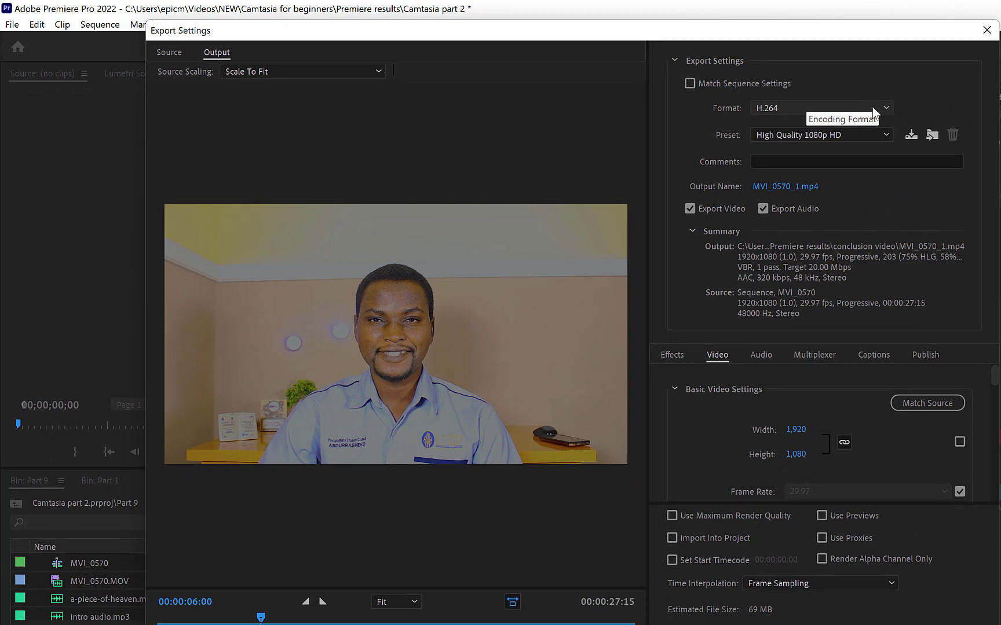
{"action": "left_click", "coordinate": [884, 107]}
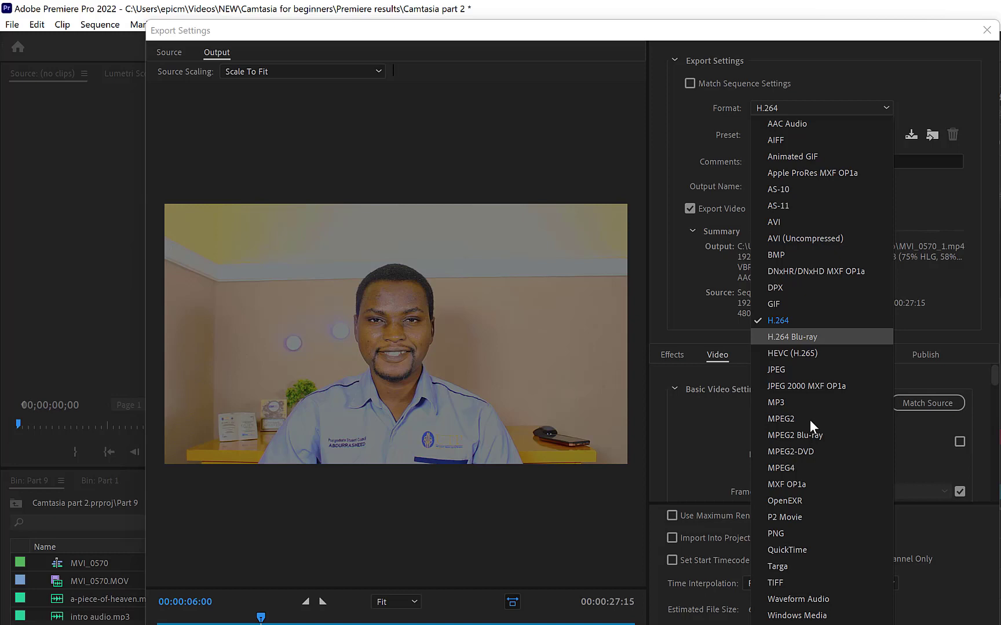
{"action": "left_click", "coordinate": [818, 320]}
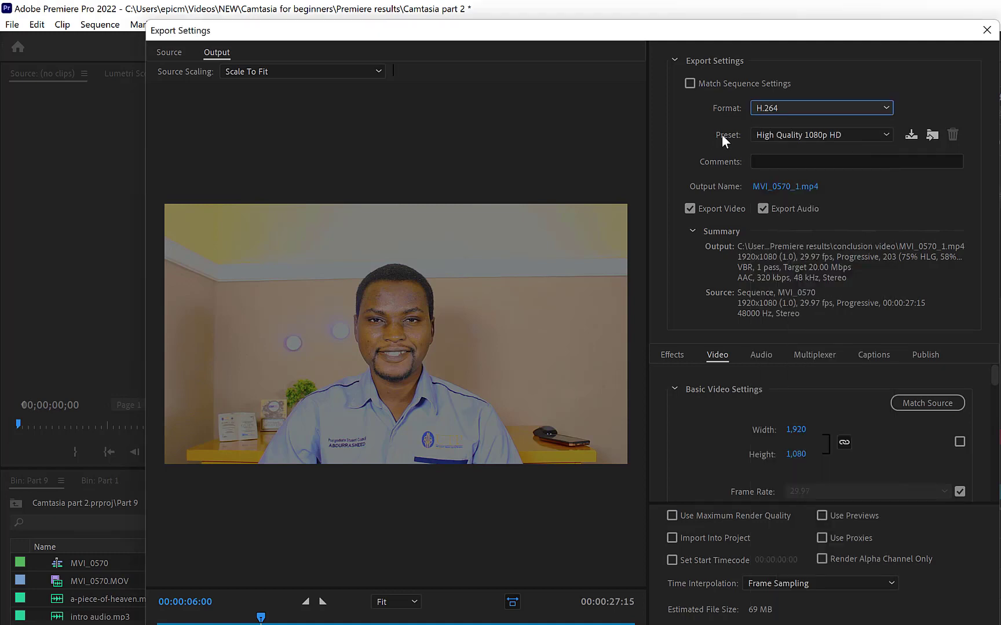
{"action": "left_click", "coordinate": [885, 133]}
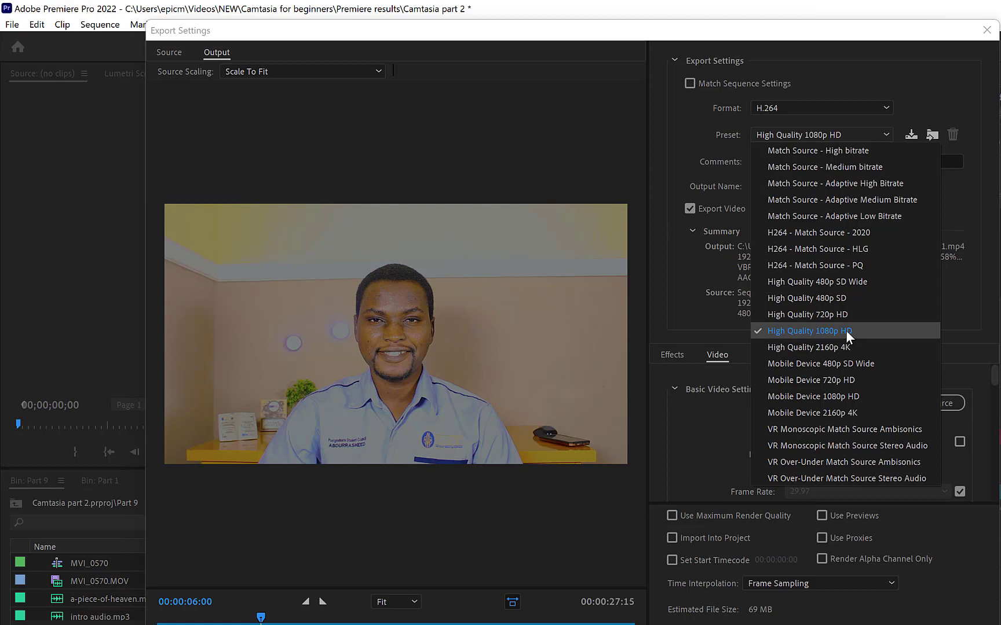
{"action": "left_click", "coordinate": [850, 330]}
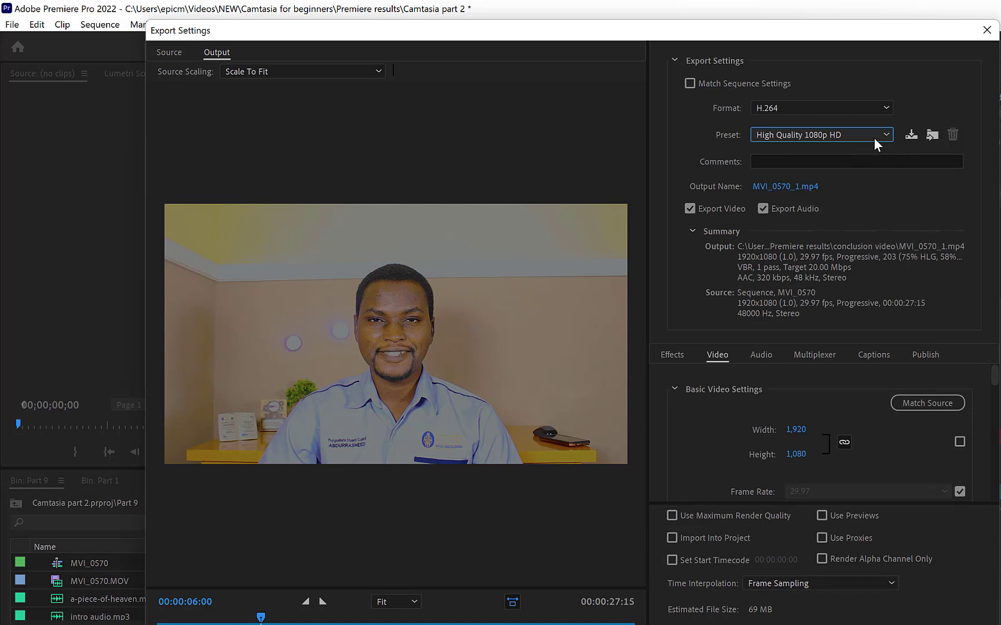
{"action": "left_click", "coordinate": [873, 137]}
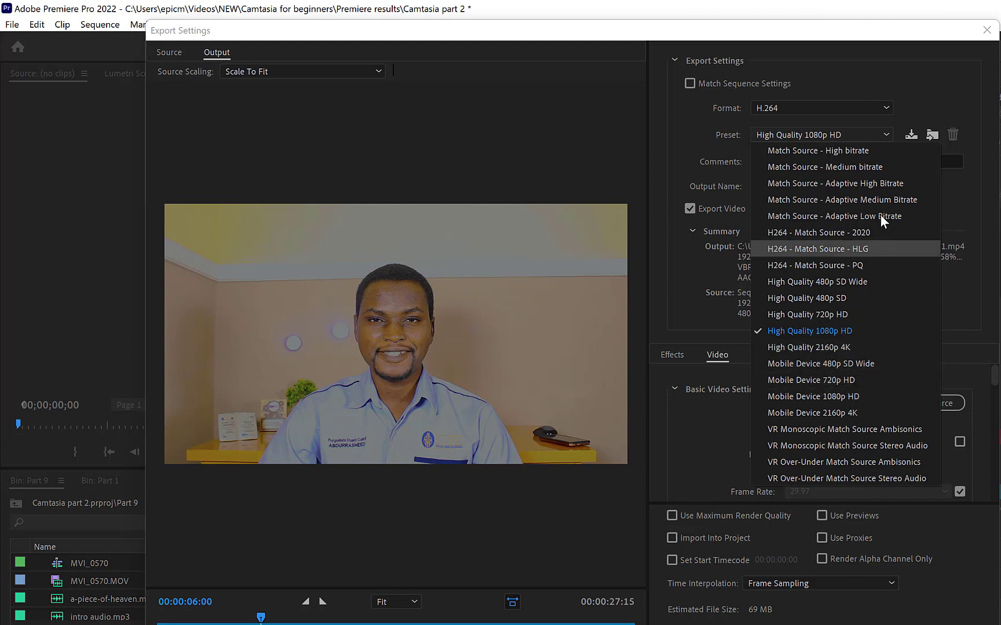
{"action": "left_click", "coordinate": [818, 331]}
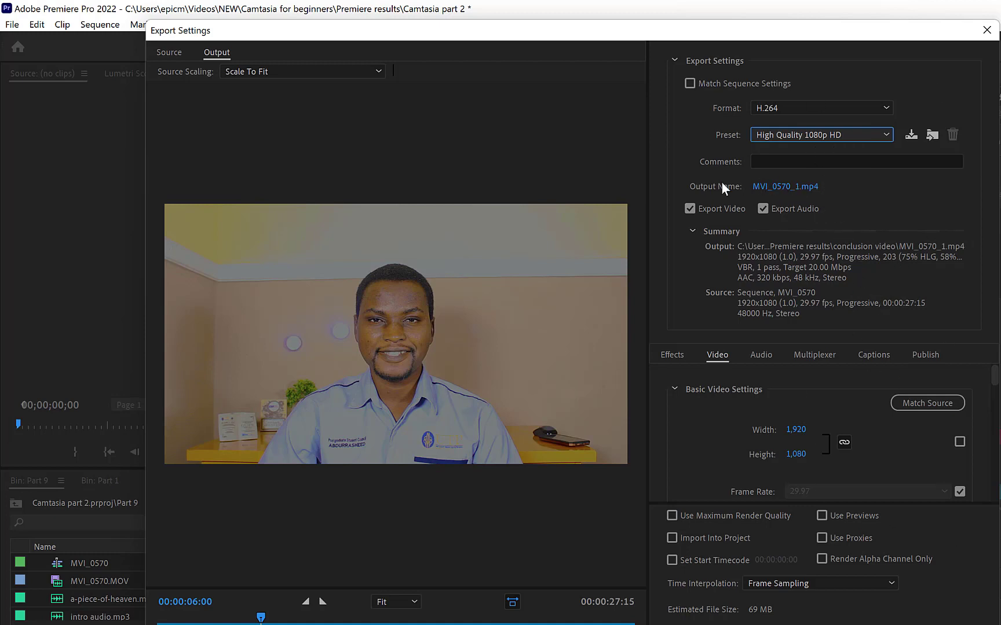
Set the export output name to Conclusion.mp4 in the conclusion video folder.
{"action": "left_click", "coordinate": [793, 186]}
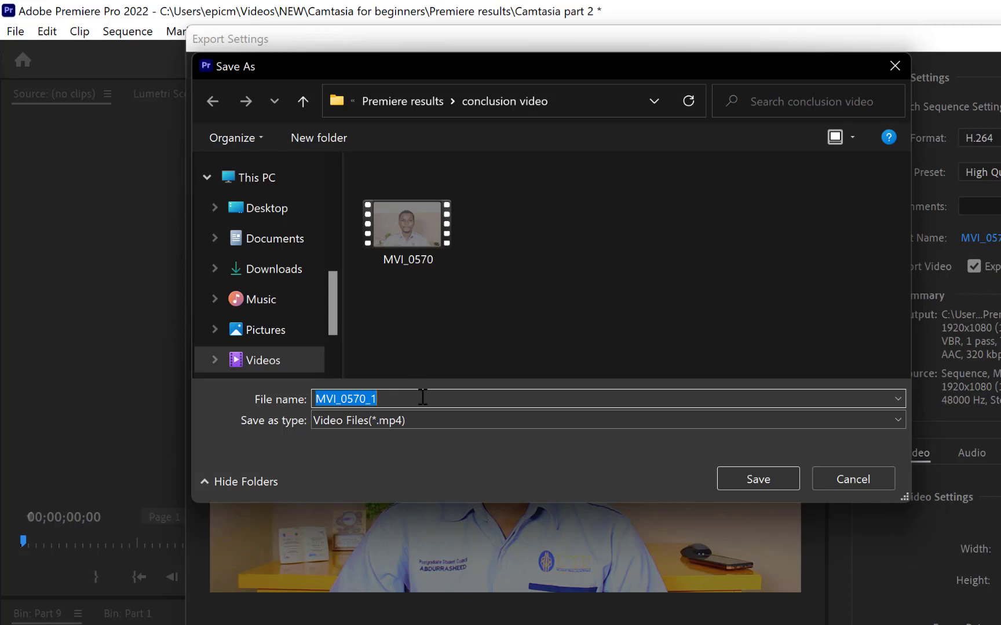
{"action": "type", "text": "Concl"}
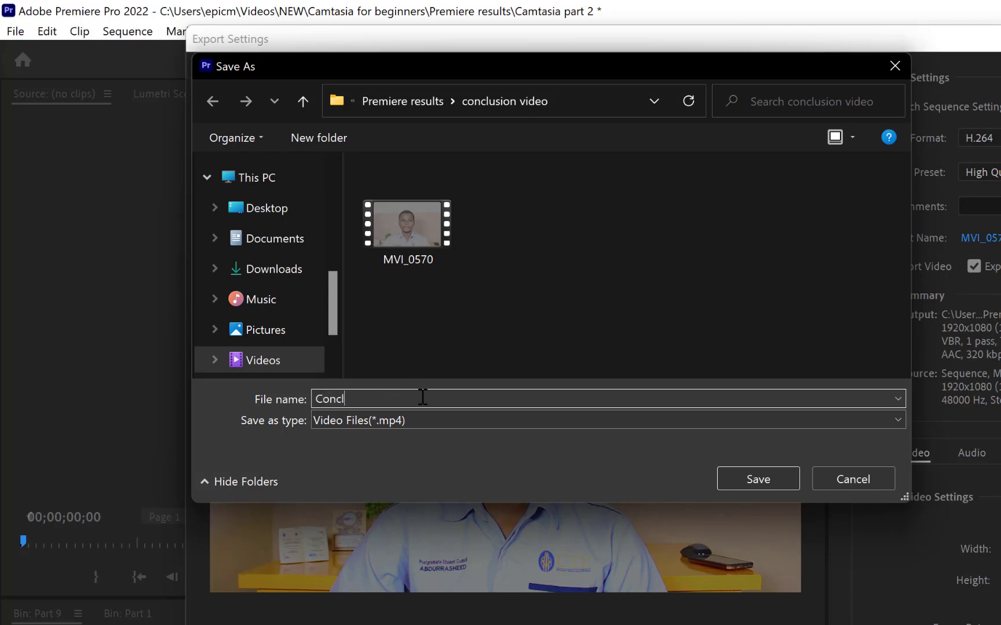
{"action": "type", "text": "usion"}
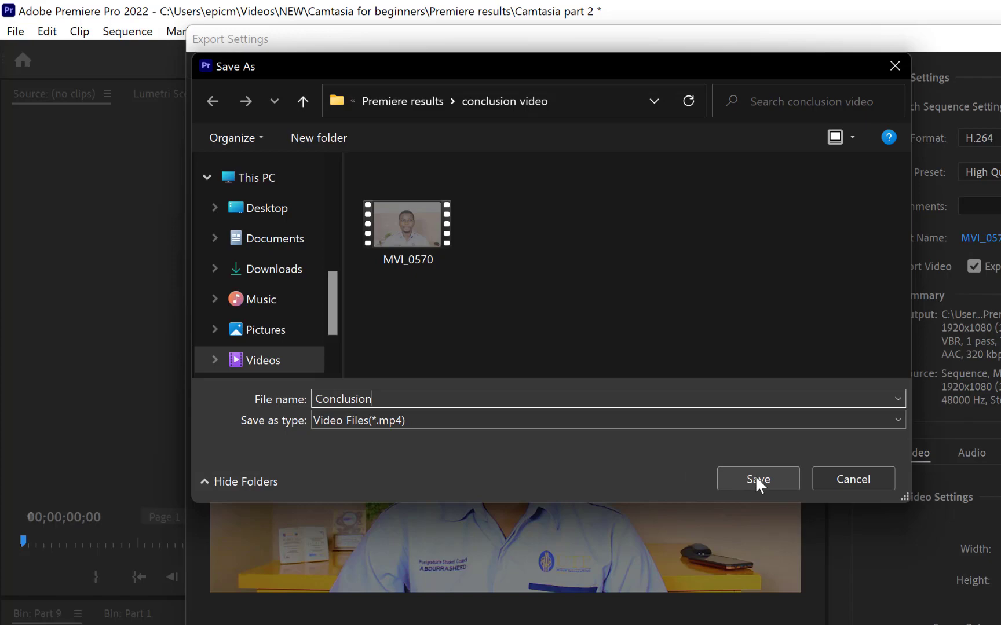
{"action": "left_click", "coordinate": [720, 478]}
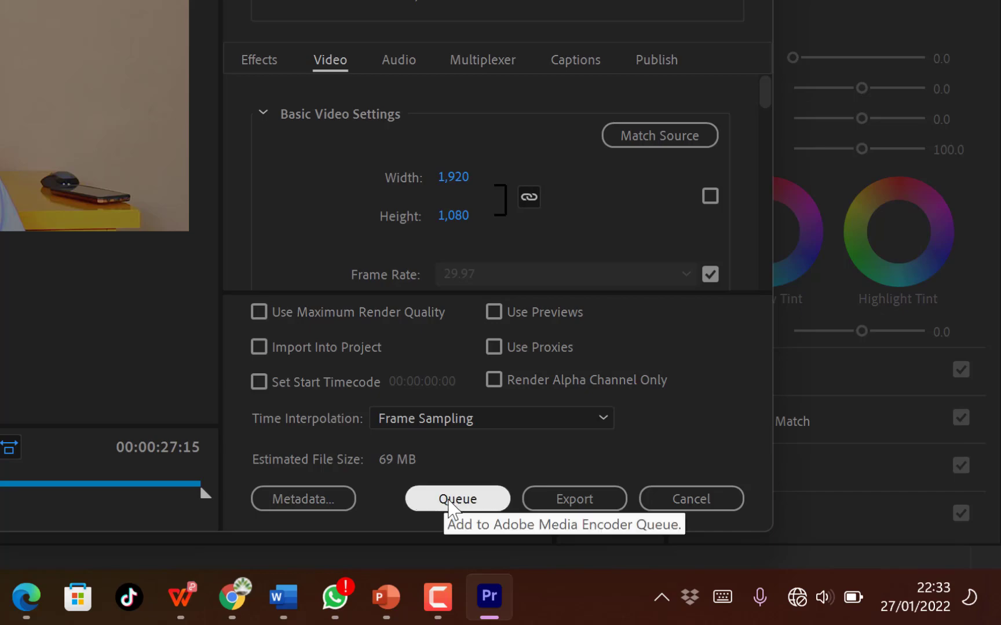
Render the sequence to Conclusion.mp4 and dismiss the export success notification.
{"action": "left_click", "coordinate": [583, 507]}
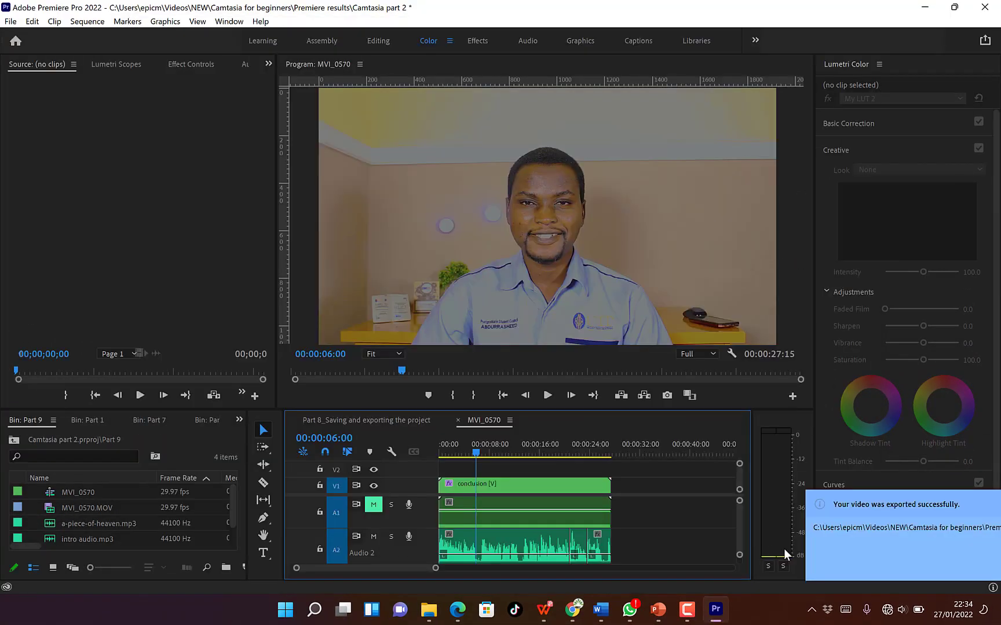
{"action": "left_click", "coordinate": [887, 518]}
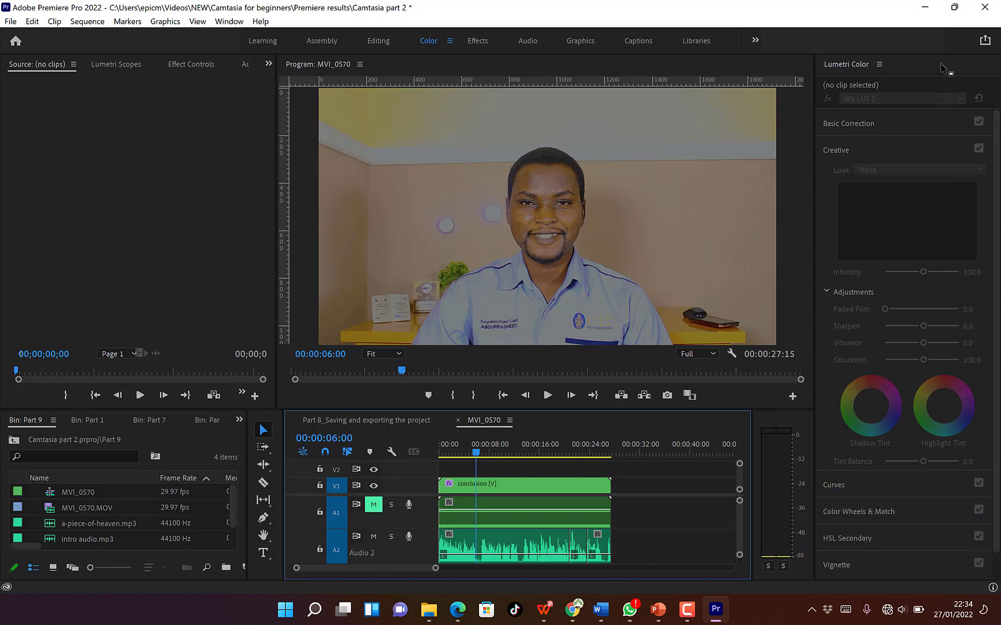
Minimize Premiere, then play the exported Conclusion video from File Explorer and close the player.
{"action": "left_click", "coordinate": [925, 8]}
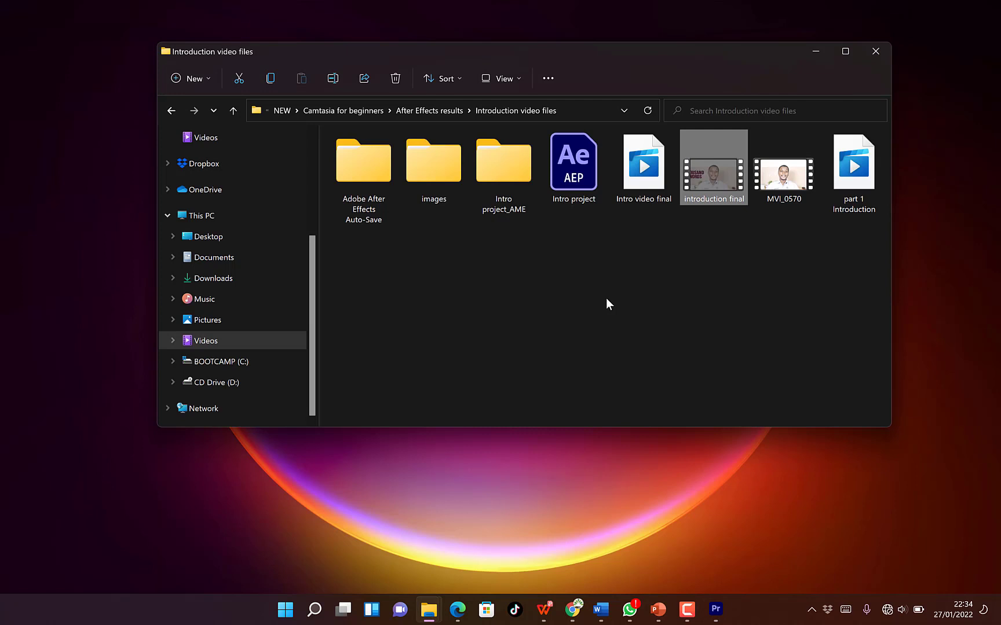
{"action": "left_click", "coordinate": [694, 269]}
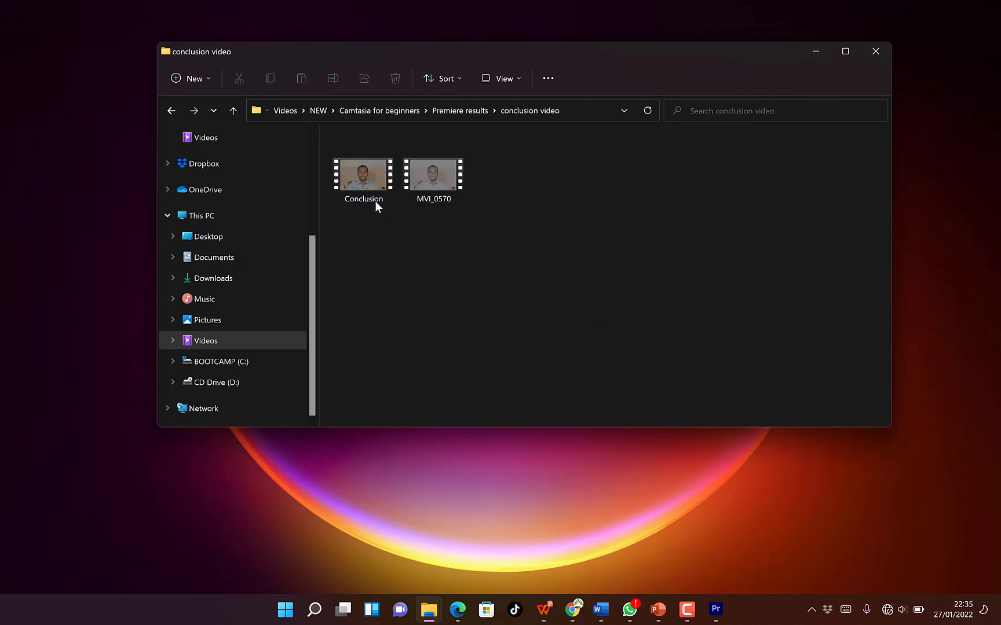
{"action": "left_click", "coordinate": [365, 176]}
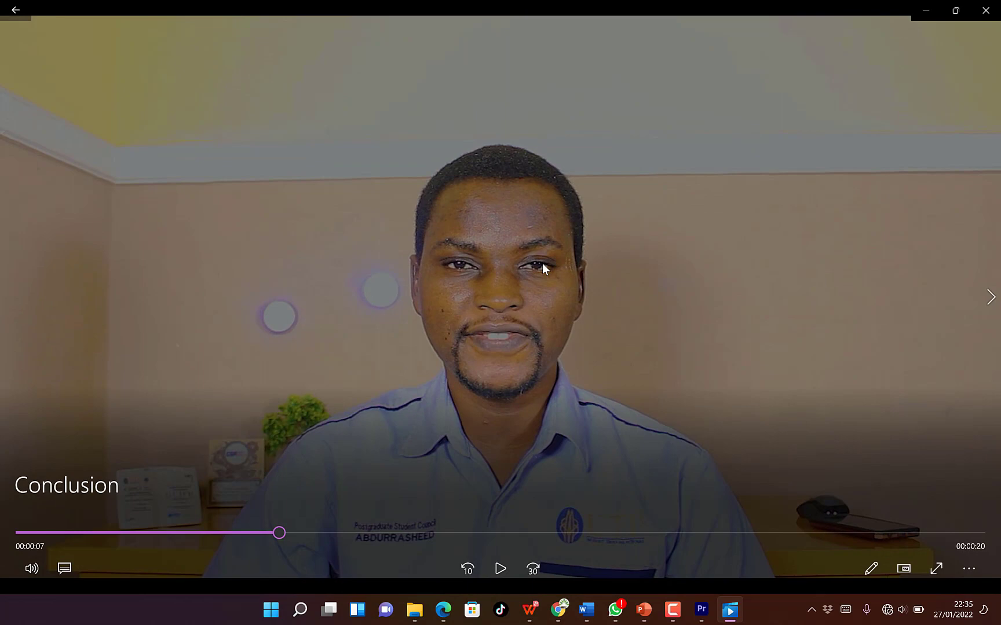
{"action": "left_click", "coordinate": [987, 10]}
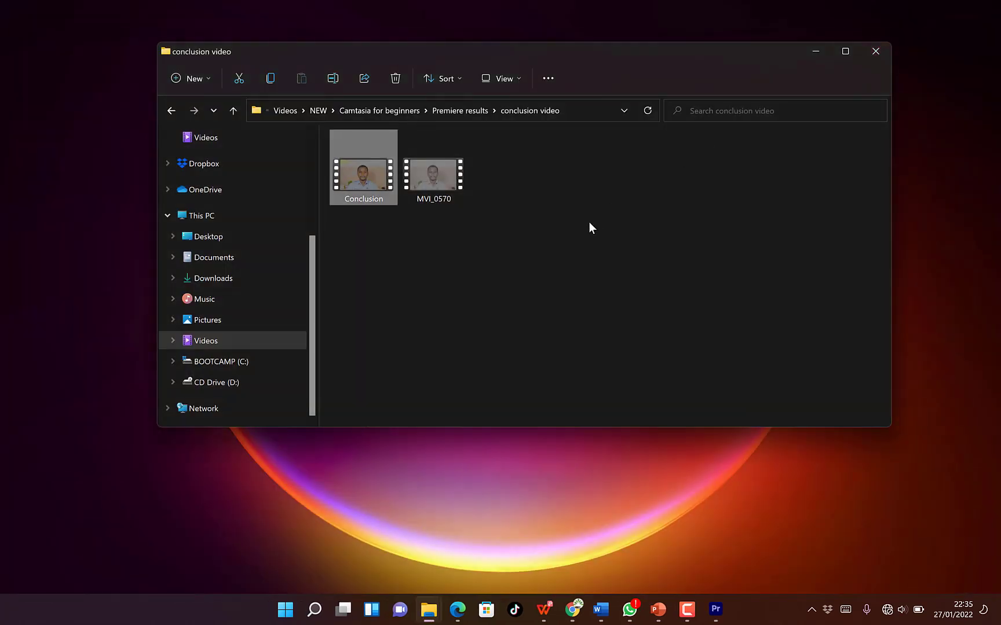